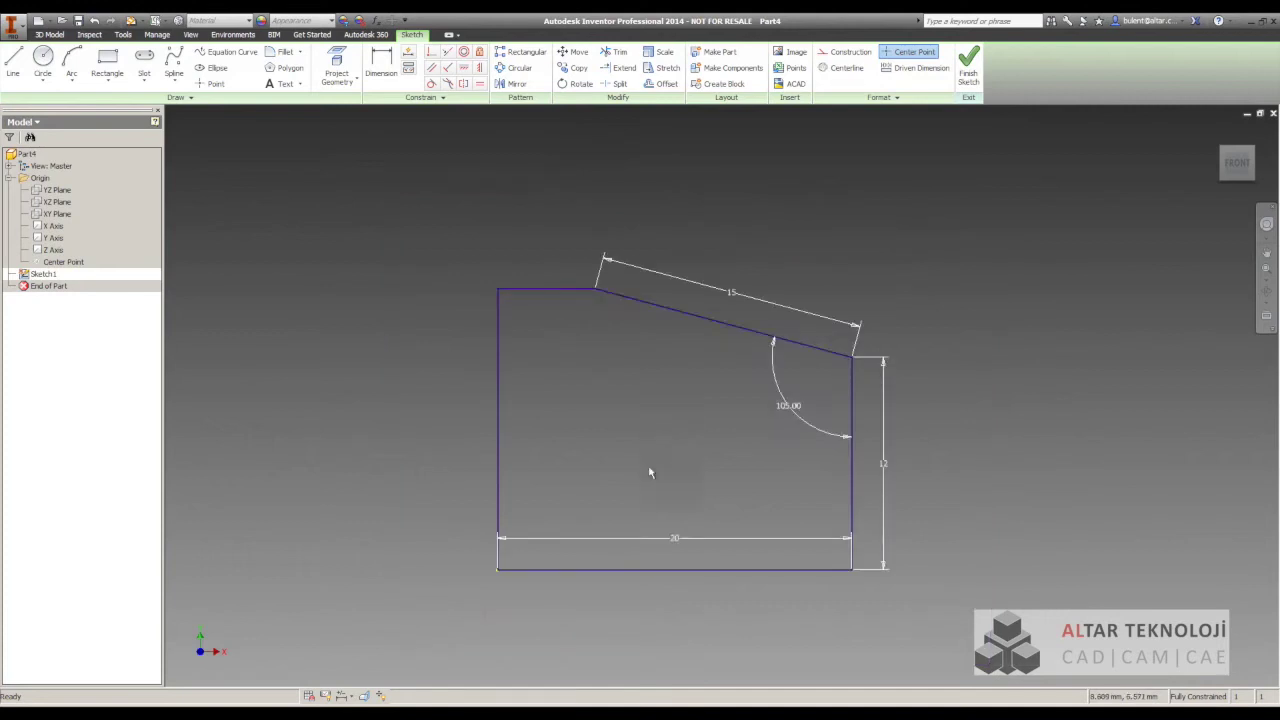
- Drag the 20 width dimension down so it sits below the profile's bottom edge
{"action": "left_click_drag", "start_coordinate": [680, 455], "coordinate": [680, 529]}
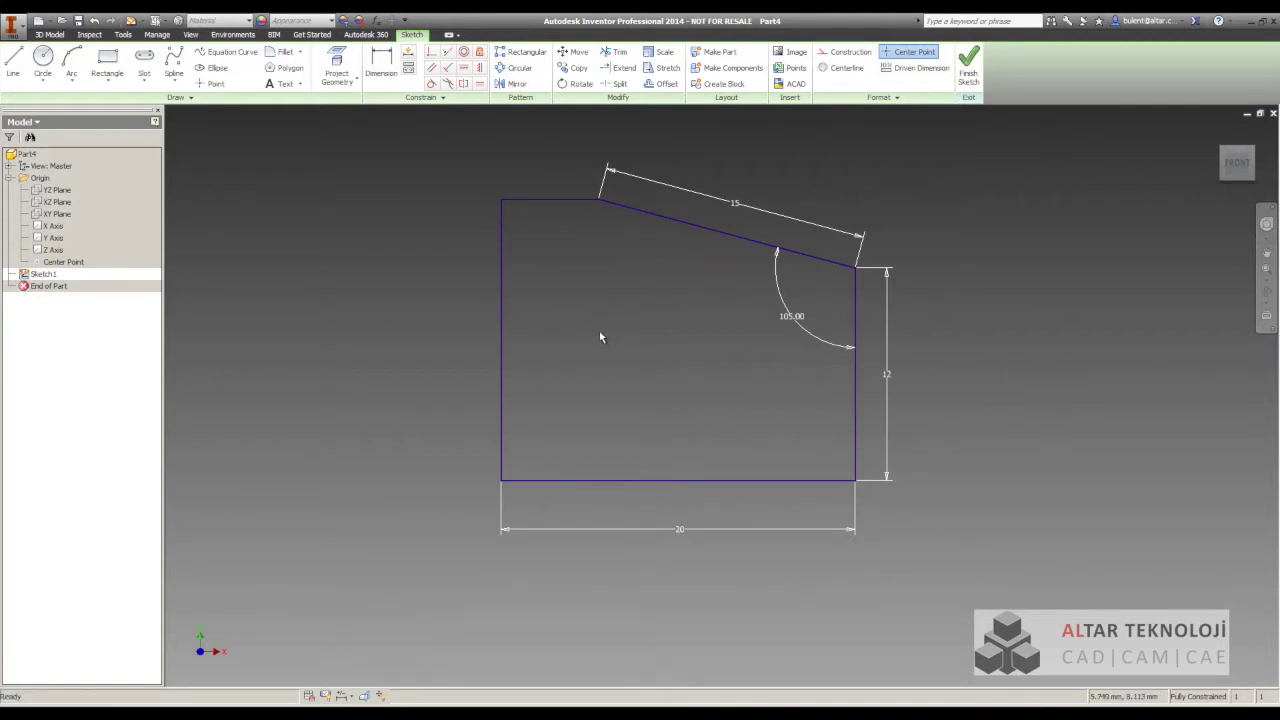
{"action": "middle_click_drag", "start_coordinate": [586, 317], "coordinate": [595, 344]}
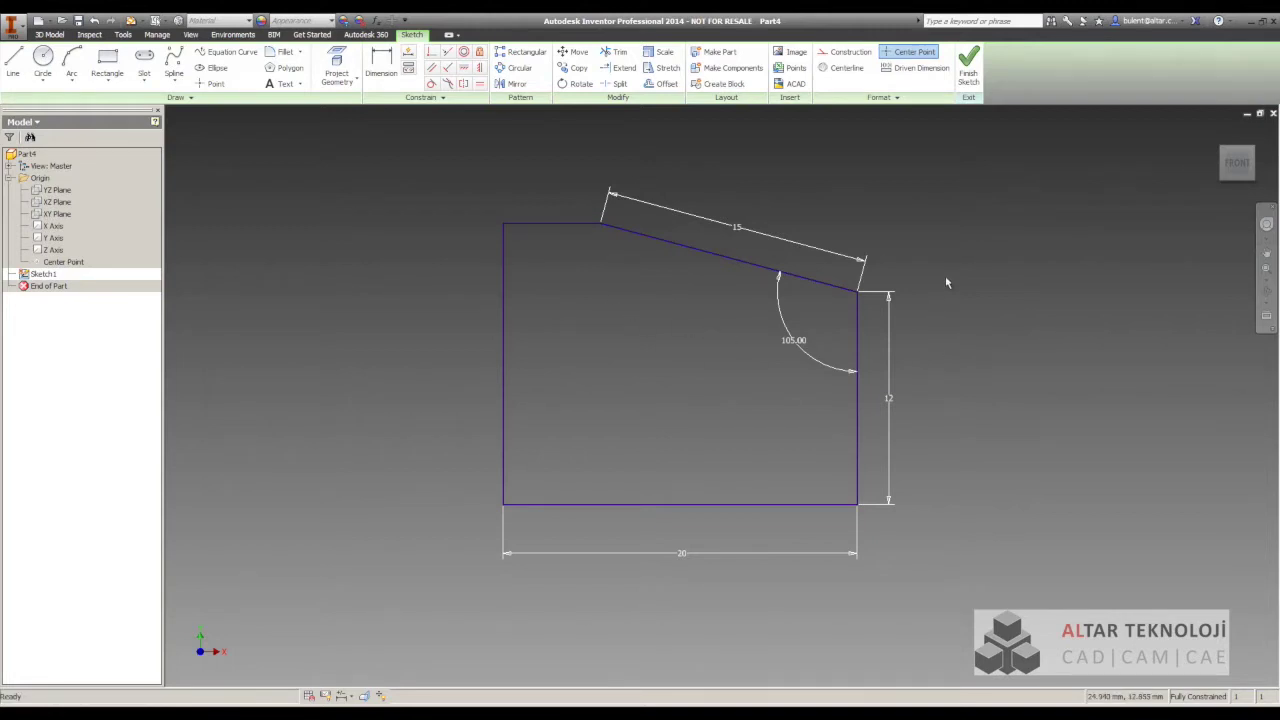
{"action": "right_click", "coordinate": [935, 222]}
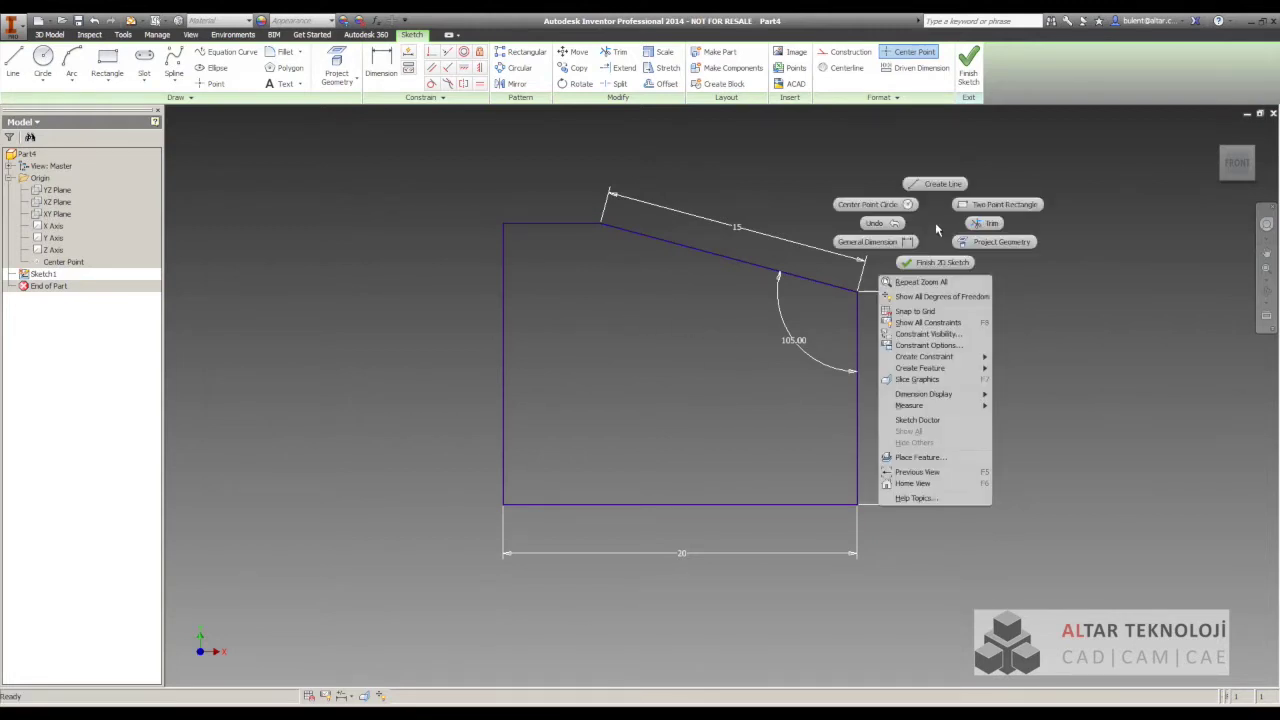
{"action": "left_click", "coordinate": [927, 304]}
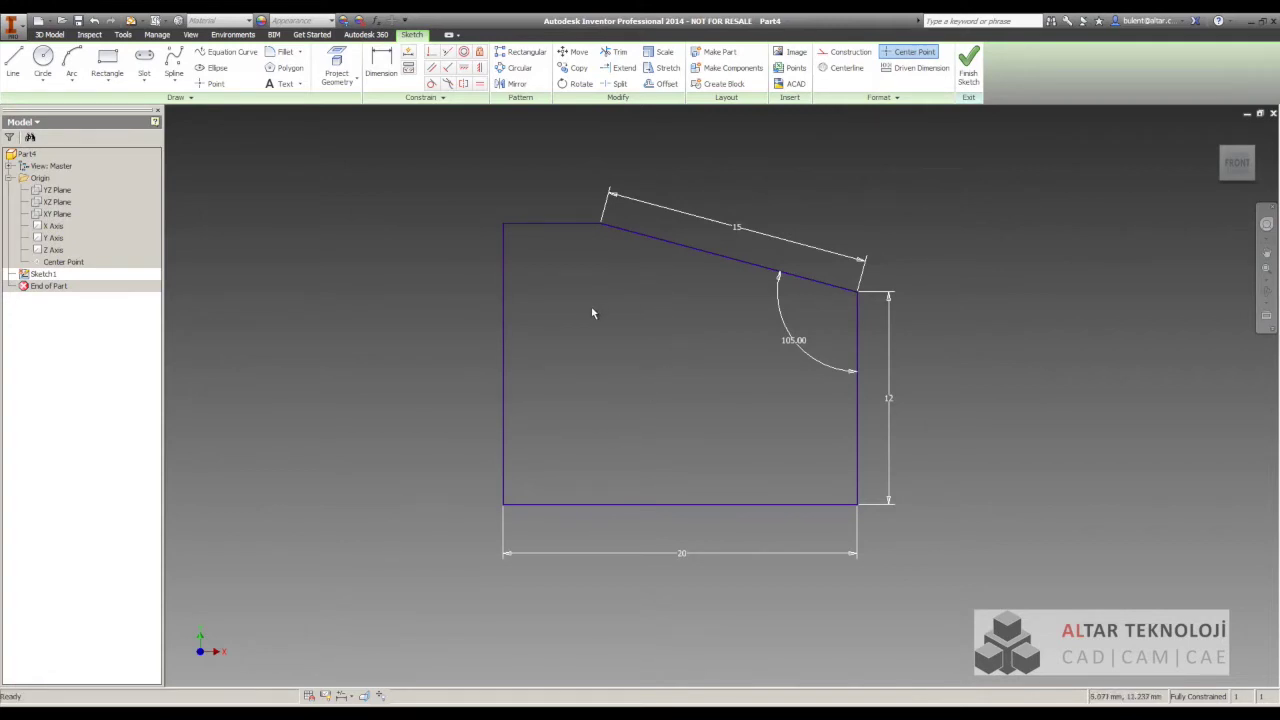
{"action": "right_click", "coordinate": [995, 201]}
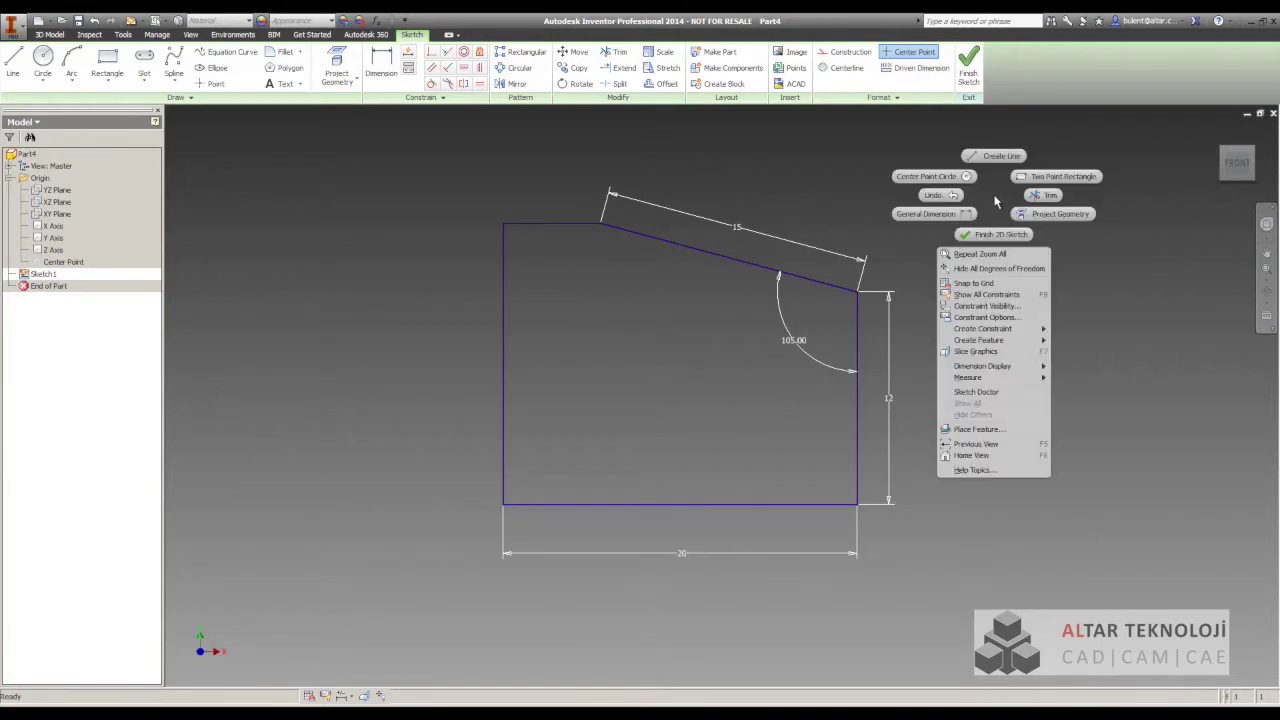
{"action": "left_click", "coordinate": [996, 271]}
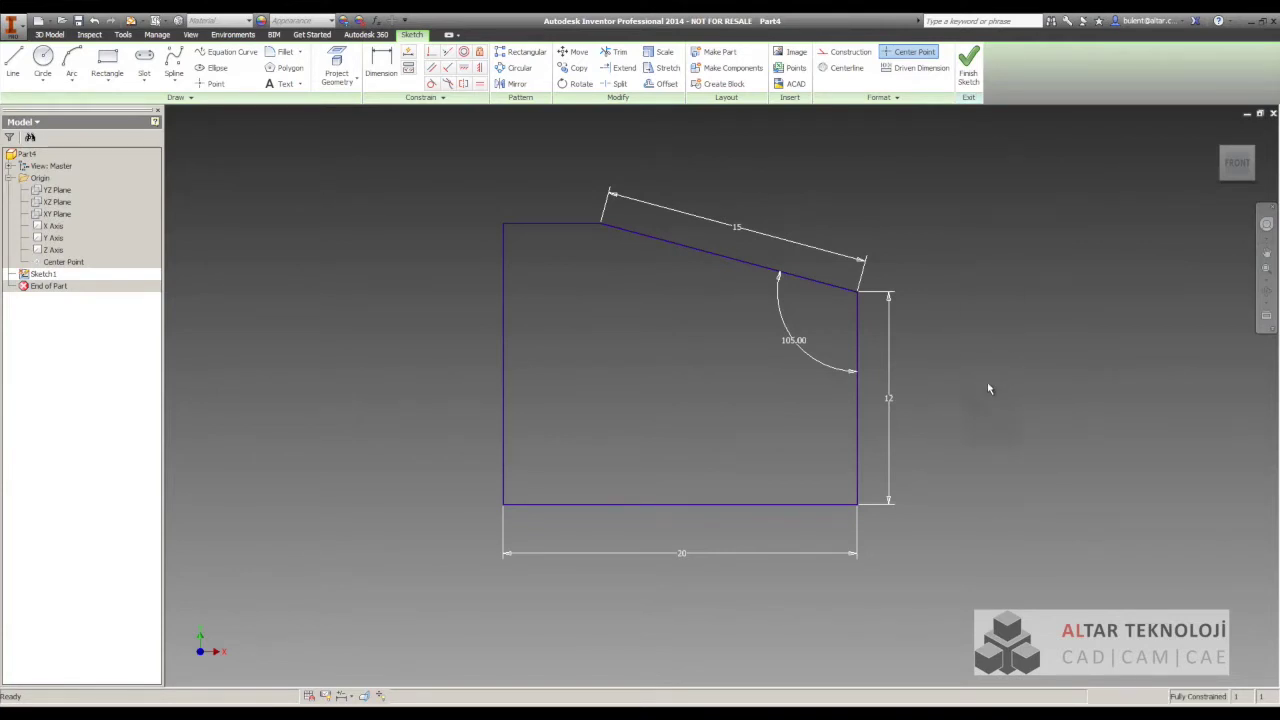
{"action": "left_click", "coordinate": [893, 402]}
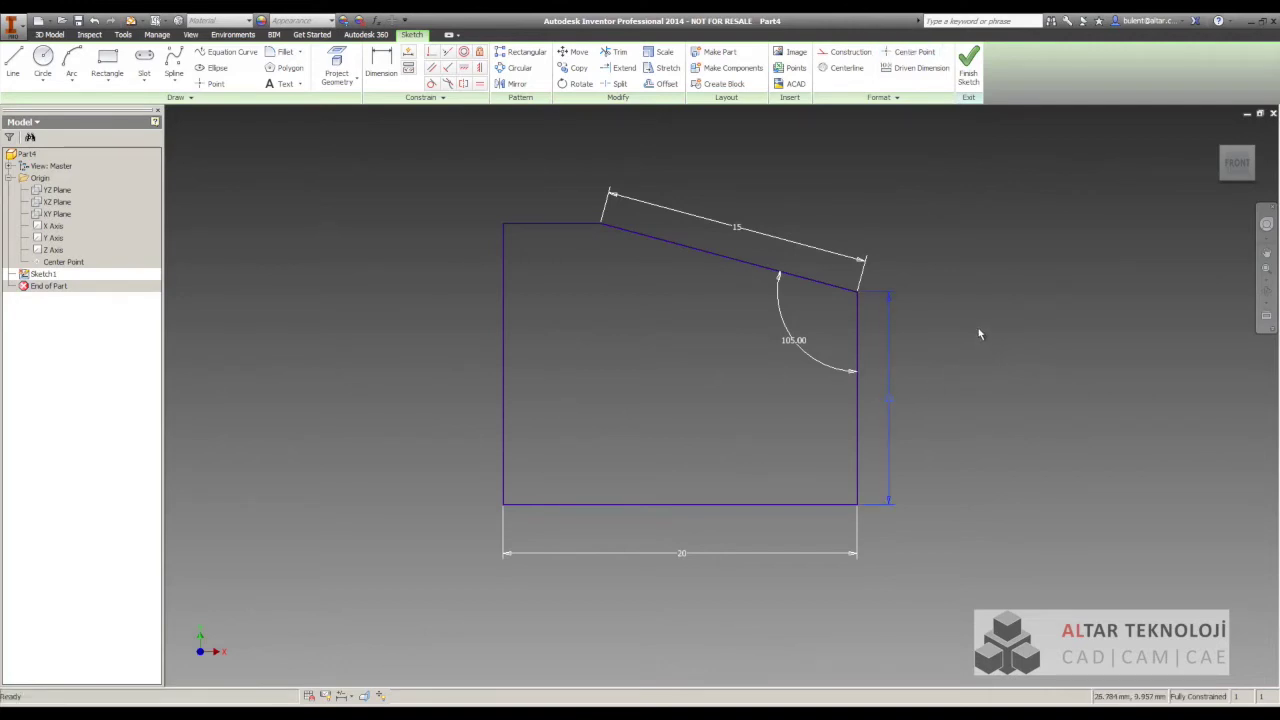
- Delete the 12 height dimension and show all degrees of freedom
{"action": "key", "text": "Delete"}
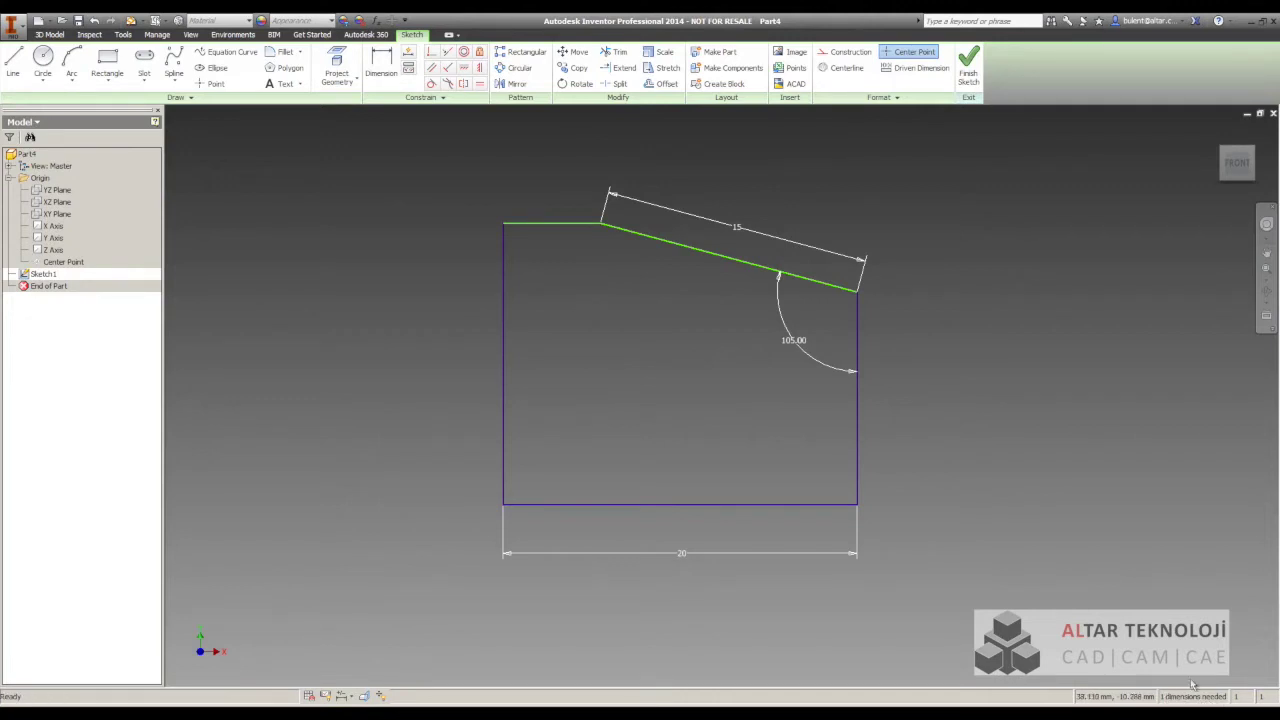
{"action": "right_click", "coordinate": [978, 218]}
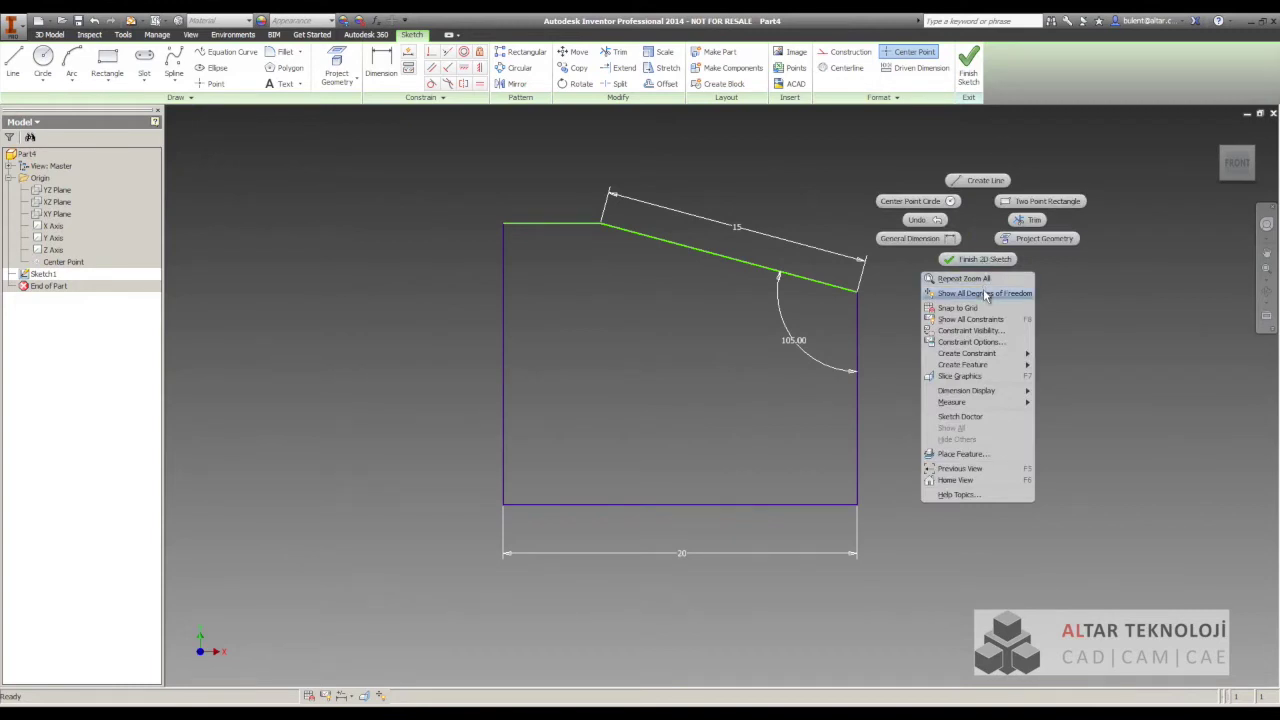
{"action": "left_click", "coordinate": [985, 294]}
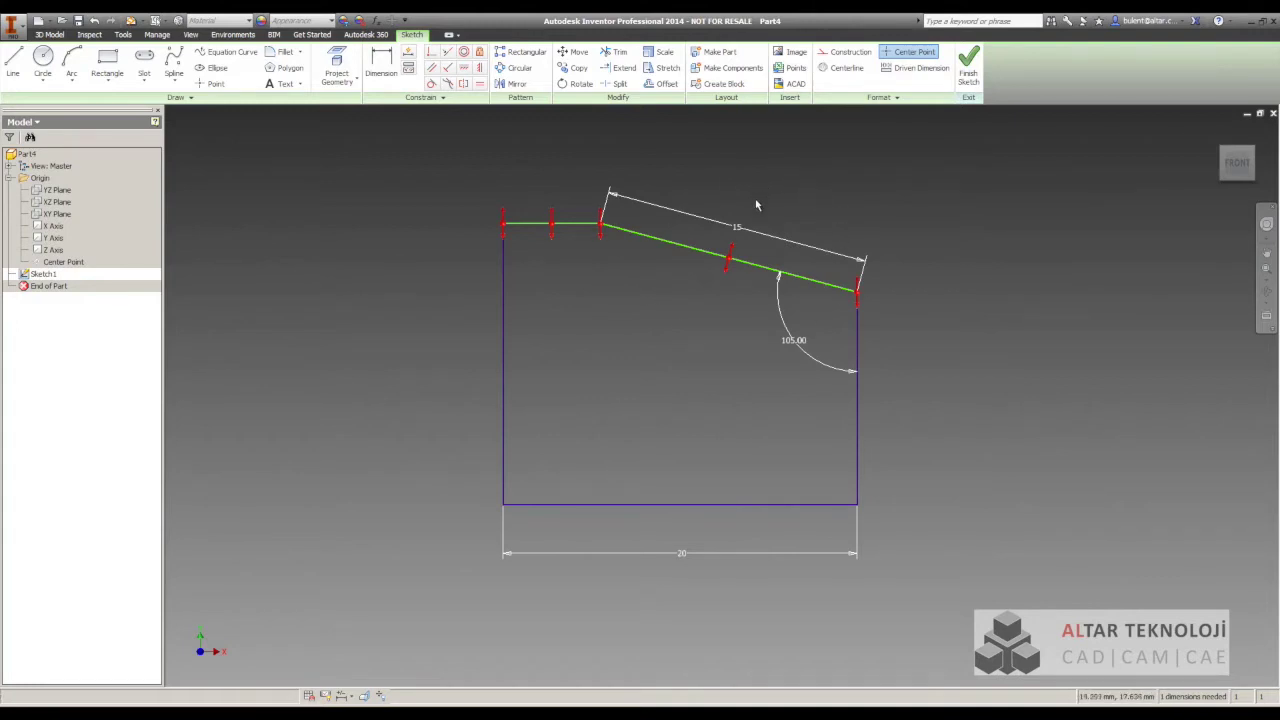
- Drag the slanted top line upward to raise the top edges
{"action": "mouse_move", "coordinate": [602, 224]}
{"action": "left_mouse_down"}
{"action": "mouse_move", "coordinate": [604, 190]}
{"action": "mouse_move", "coordinate": [615, 208]}
{"action": "left_mouse_up"}
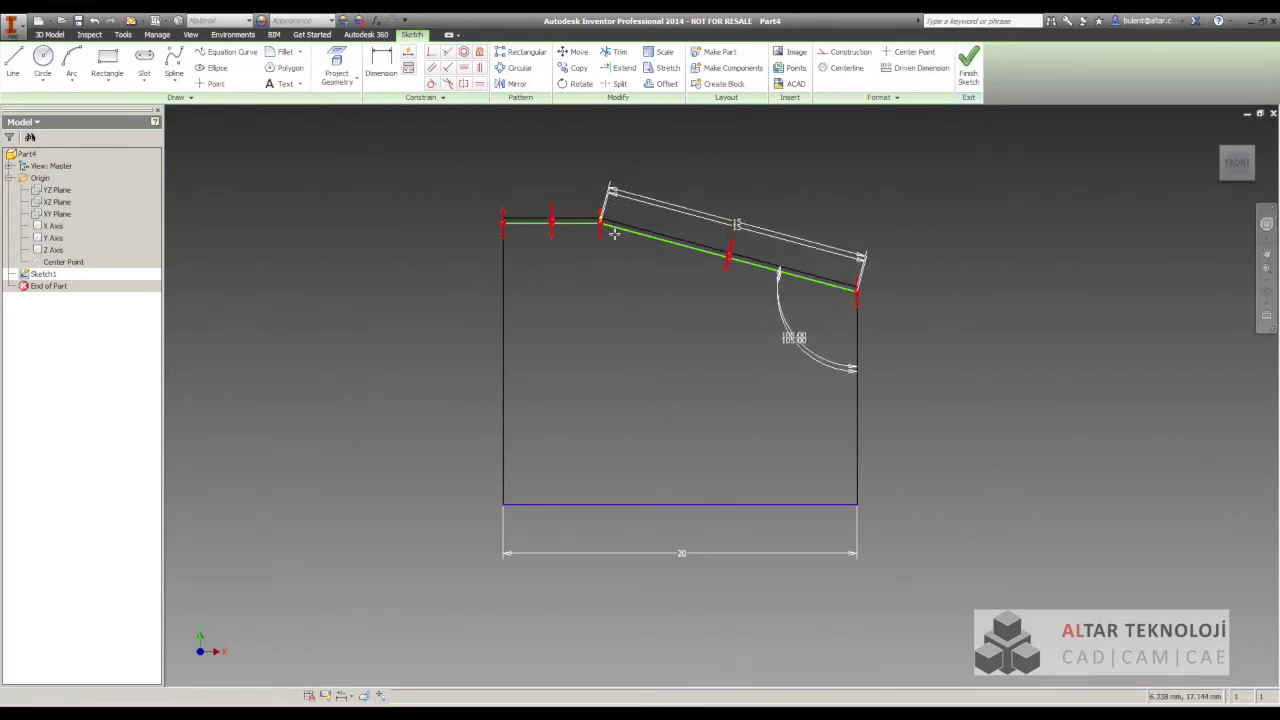
{"action": "left_click_drag", "start_coordinate": [615, 208], "coordinate": [613, 205]}
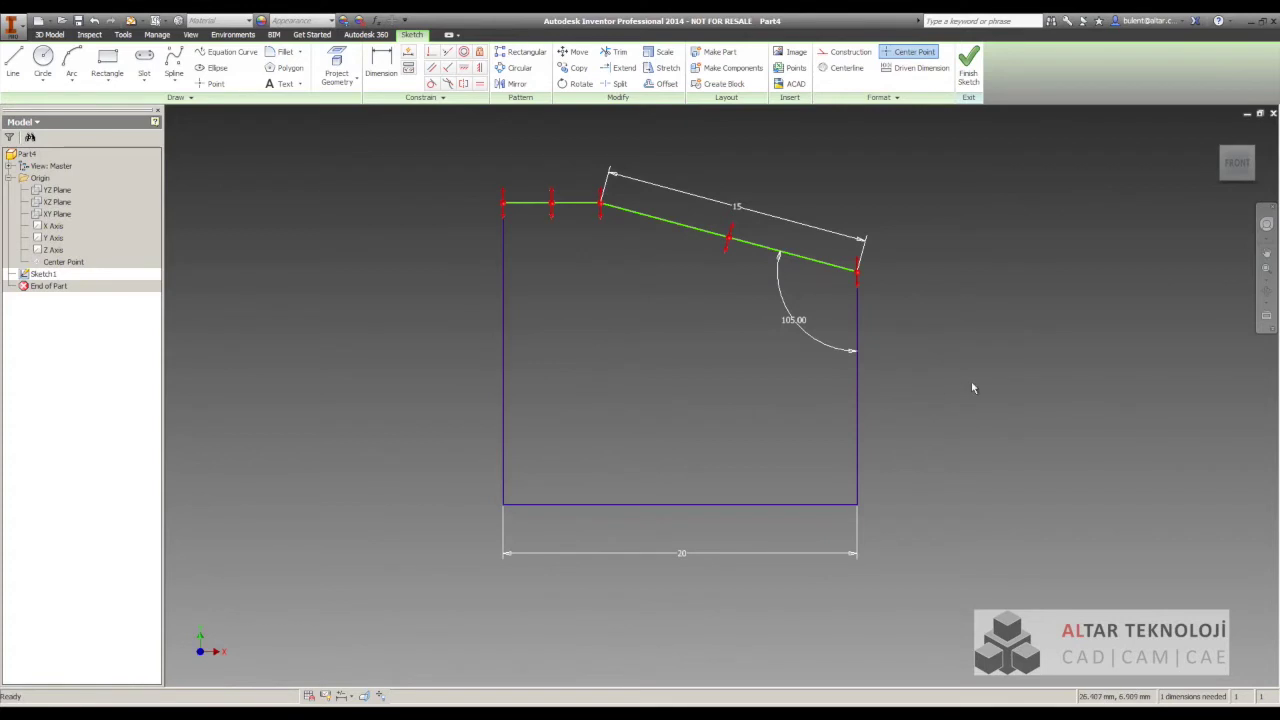
{"action": "right_click", "coordinate": [986, 261]}
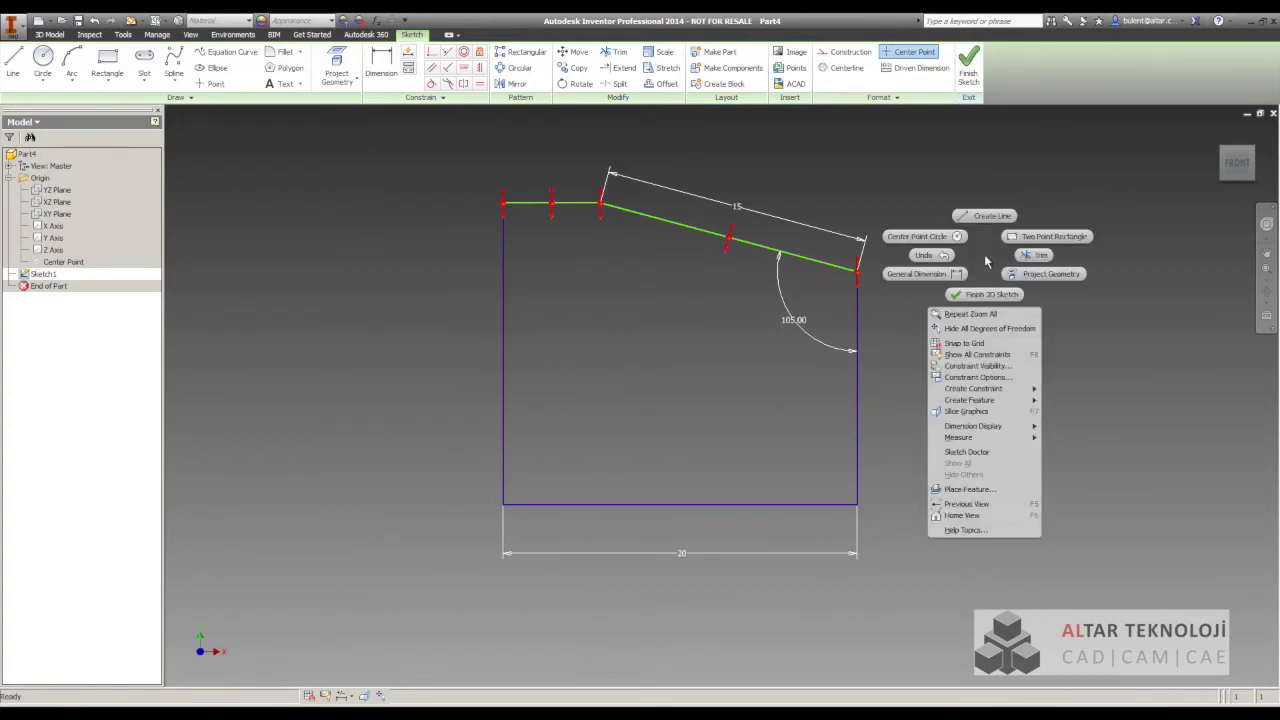
- Hide all degree-of-freedom markers and start the General Dimension command
{"action": "left_click", "coordinate": [991, 330]}
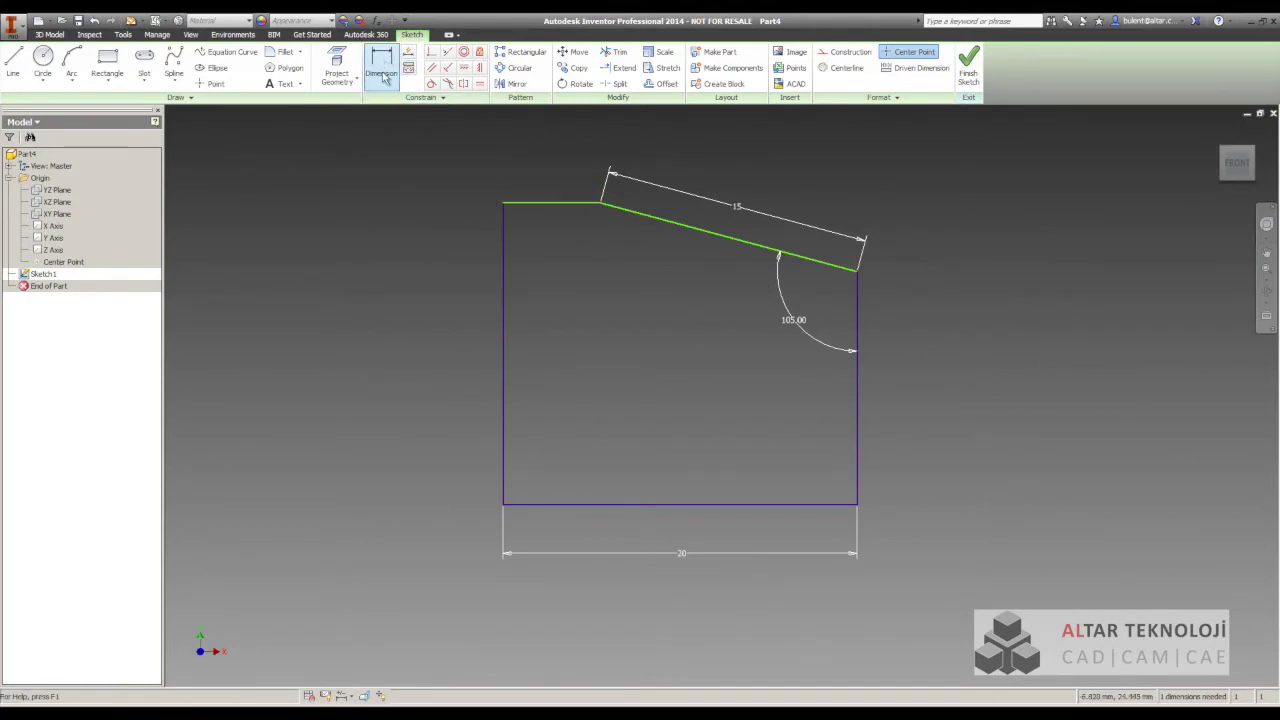
{"action": "mouse_move", "coordinate": [381, 64]}
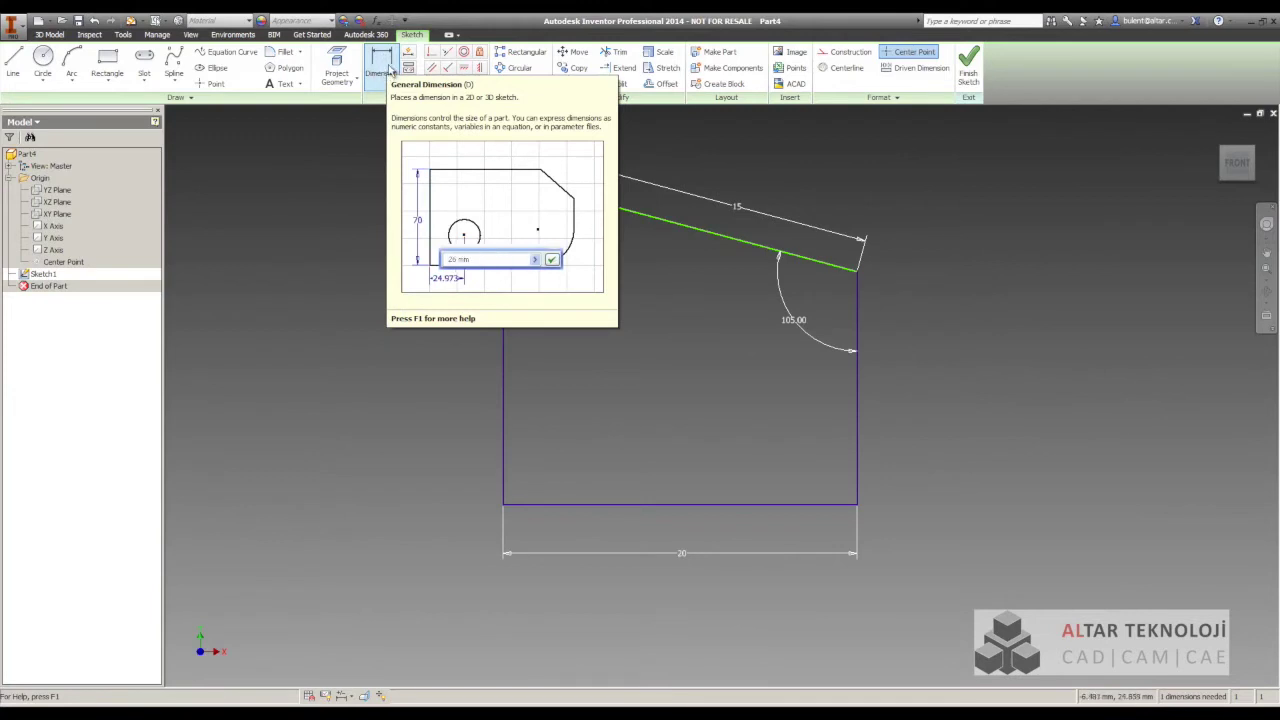
{"action": "left_click", "coordinate": [380, 75]}
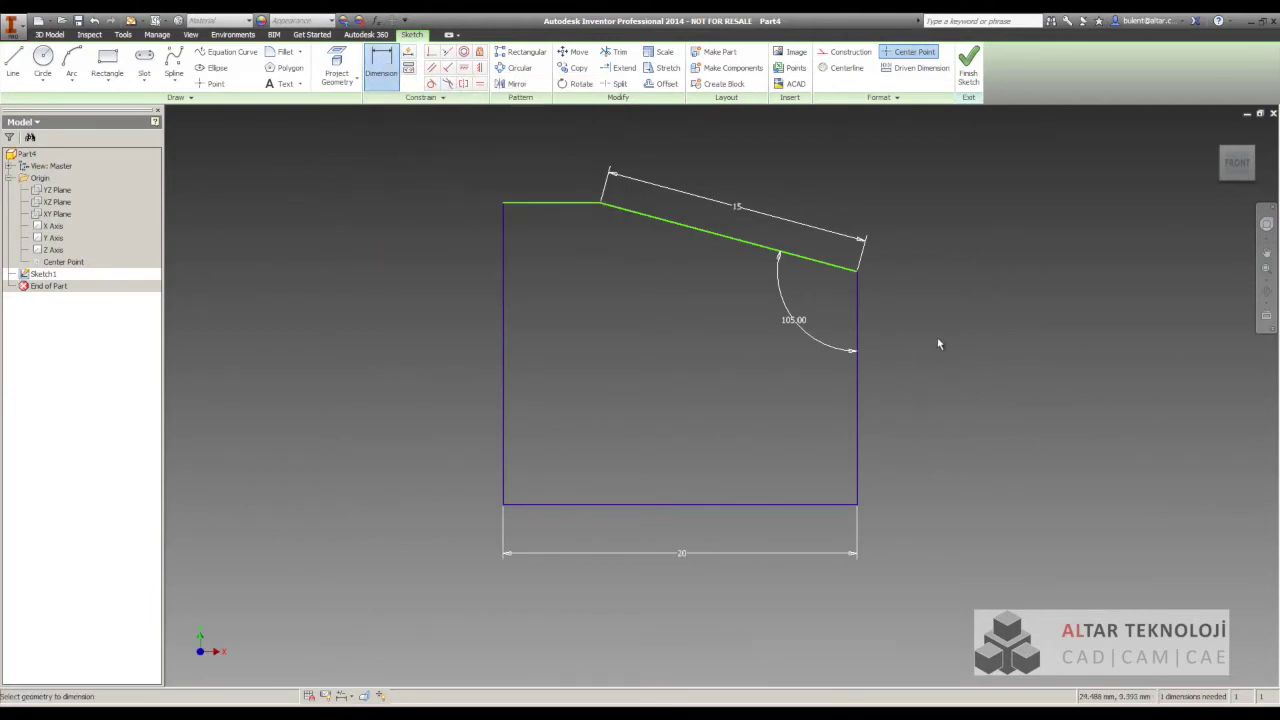
- Dimension the right vertical edge and set its height from 13.149 to 12
{"action": "left_click", "coordinate": [858, 388]}
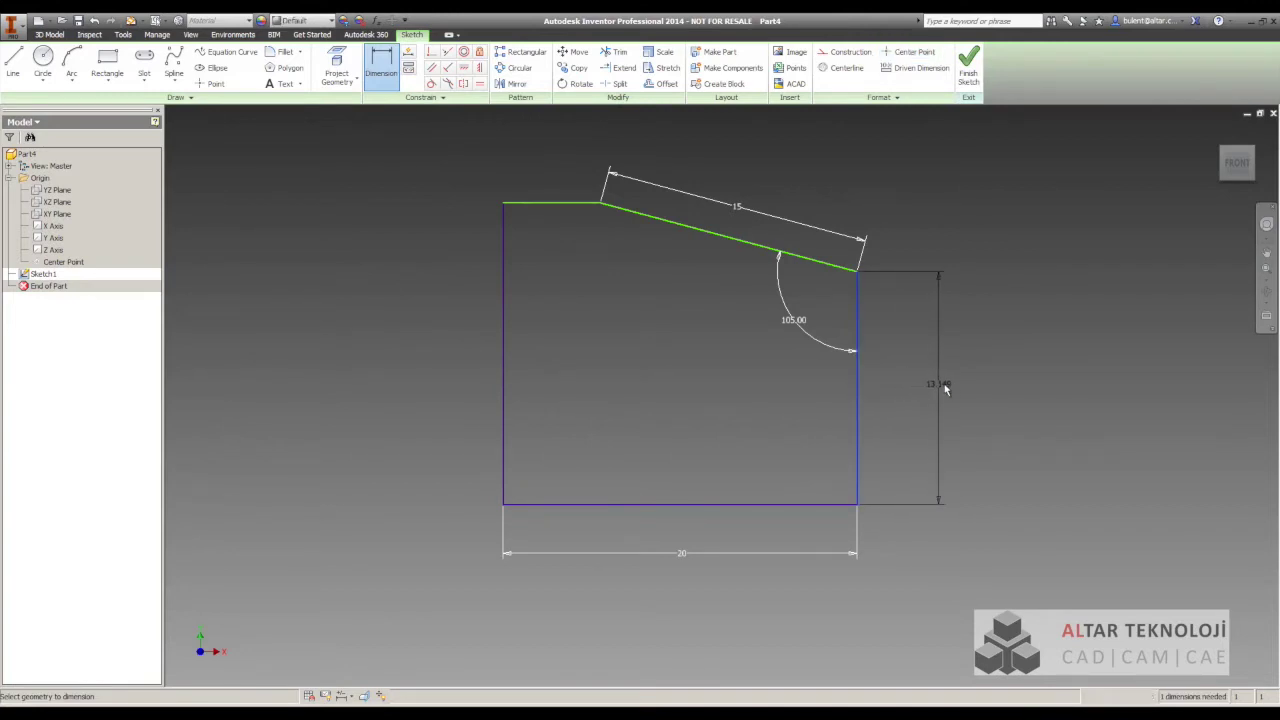
{"action": "left_click", "coordinate": [959, 389]}
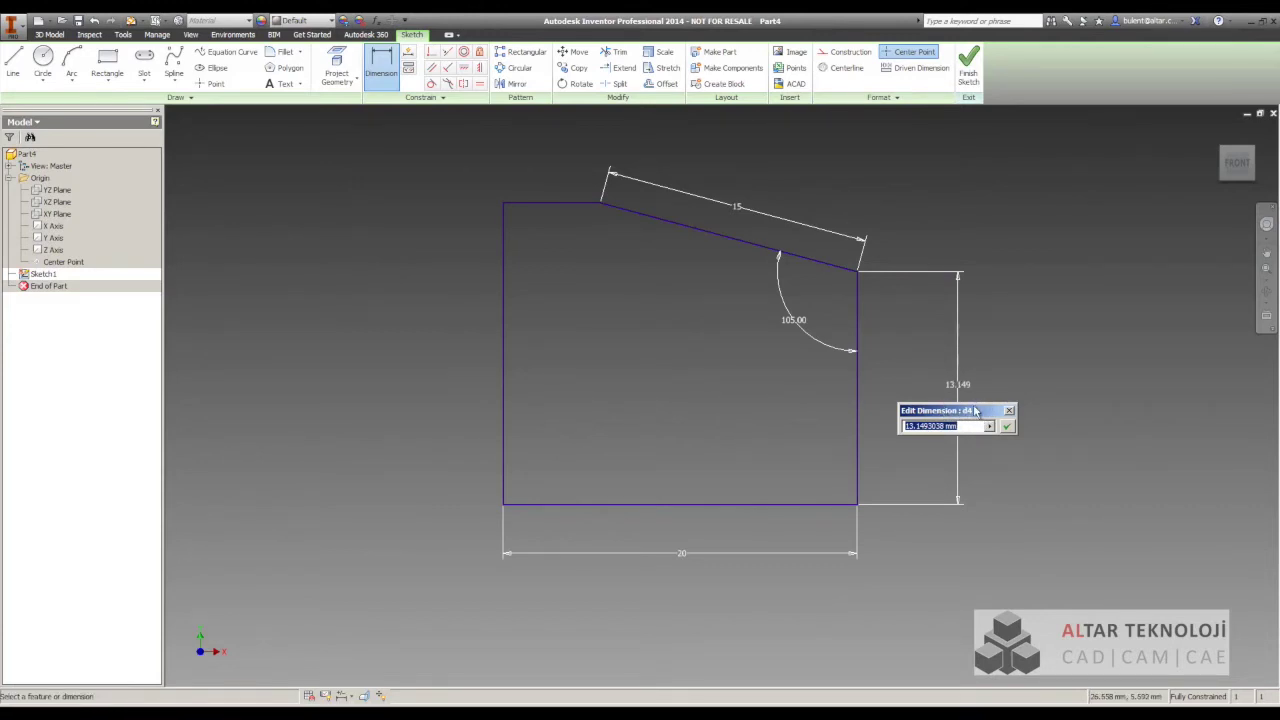
{"action": "left_click_drag", "start_coordinate": [974, 410], "coordinate": [1049, 320]}
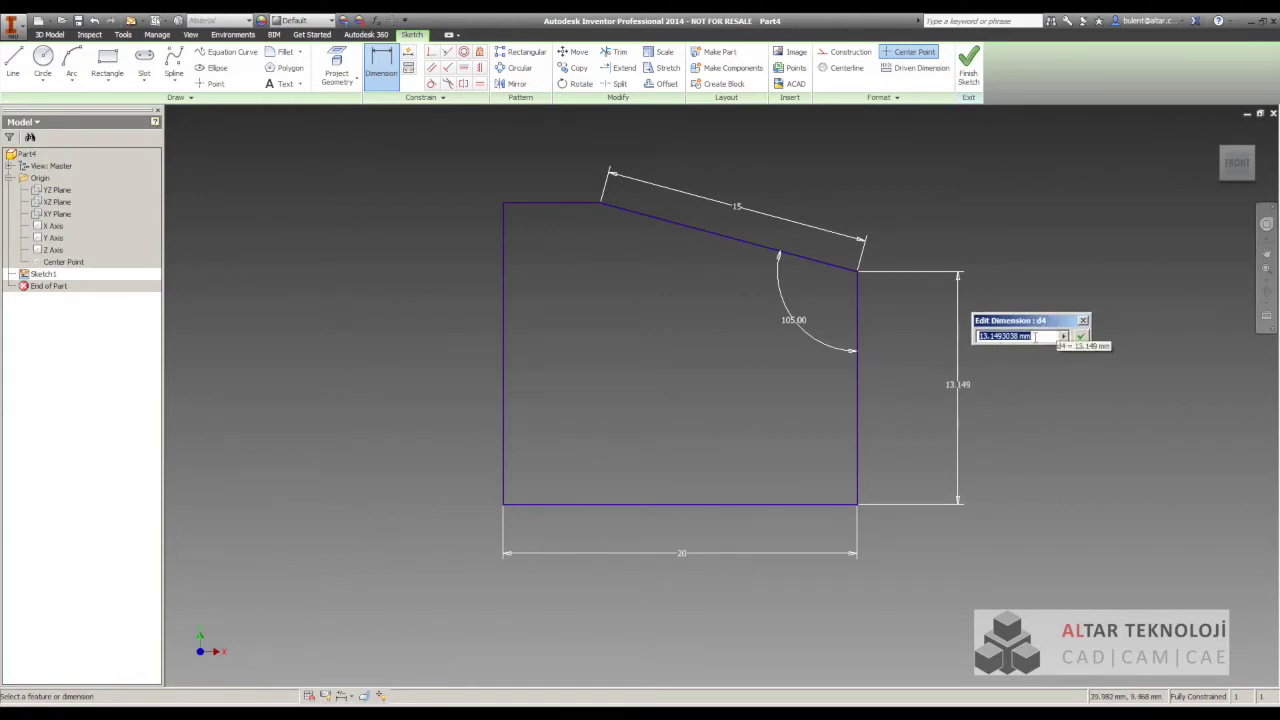
{"action": "type", "text": "12"}
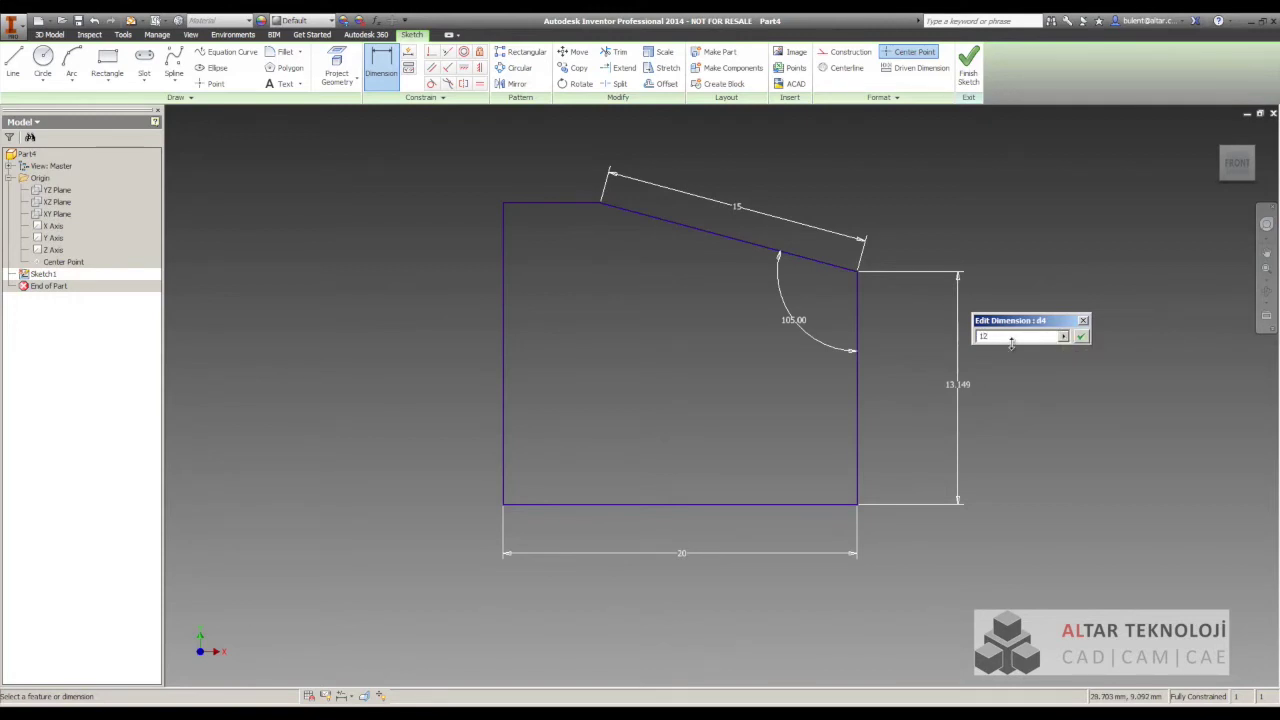
{"action": "left_click", "coordinate": [1080, 337]}
{"action": "left_click", "coordinate": [1082, 337]}
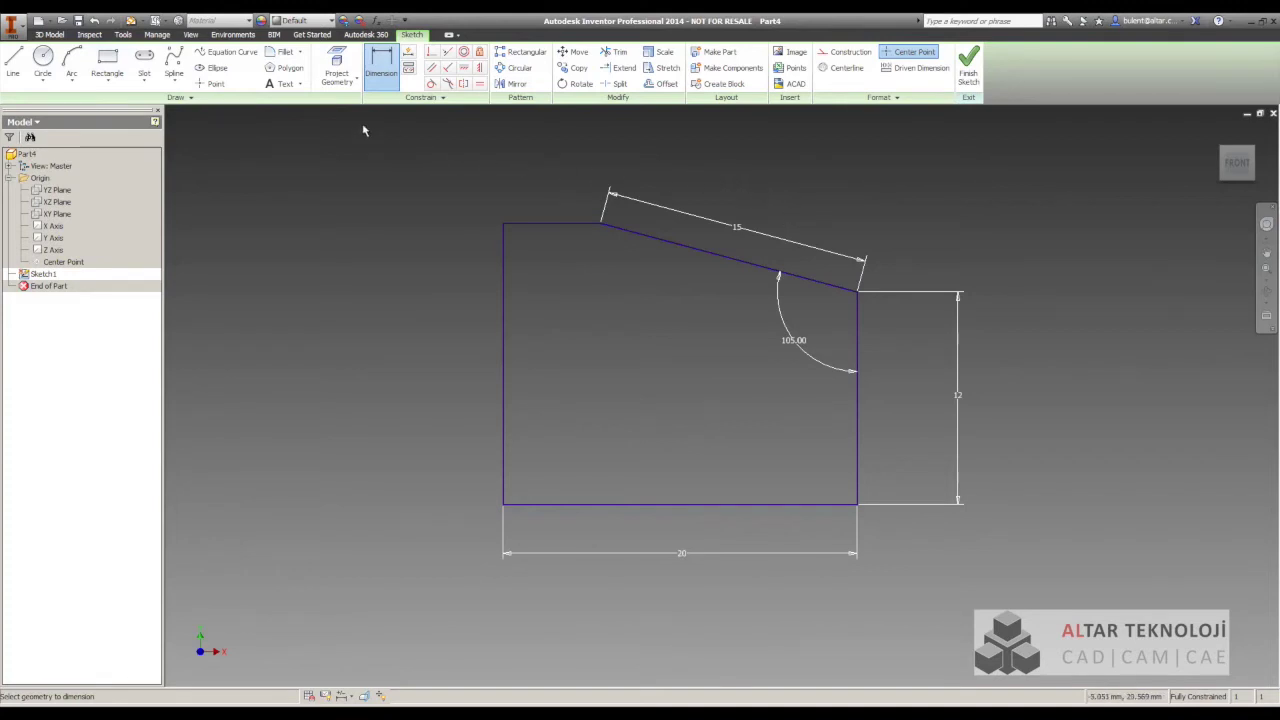
- In Application Options Sketch settings, enable grid lines, minor grid lines, axes and coordinate system indicator
{"action": "left_click", "coordinate": [123, 34]}
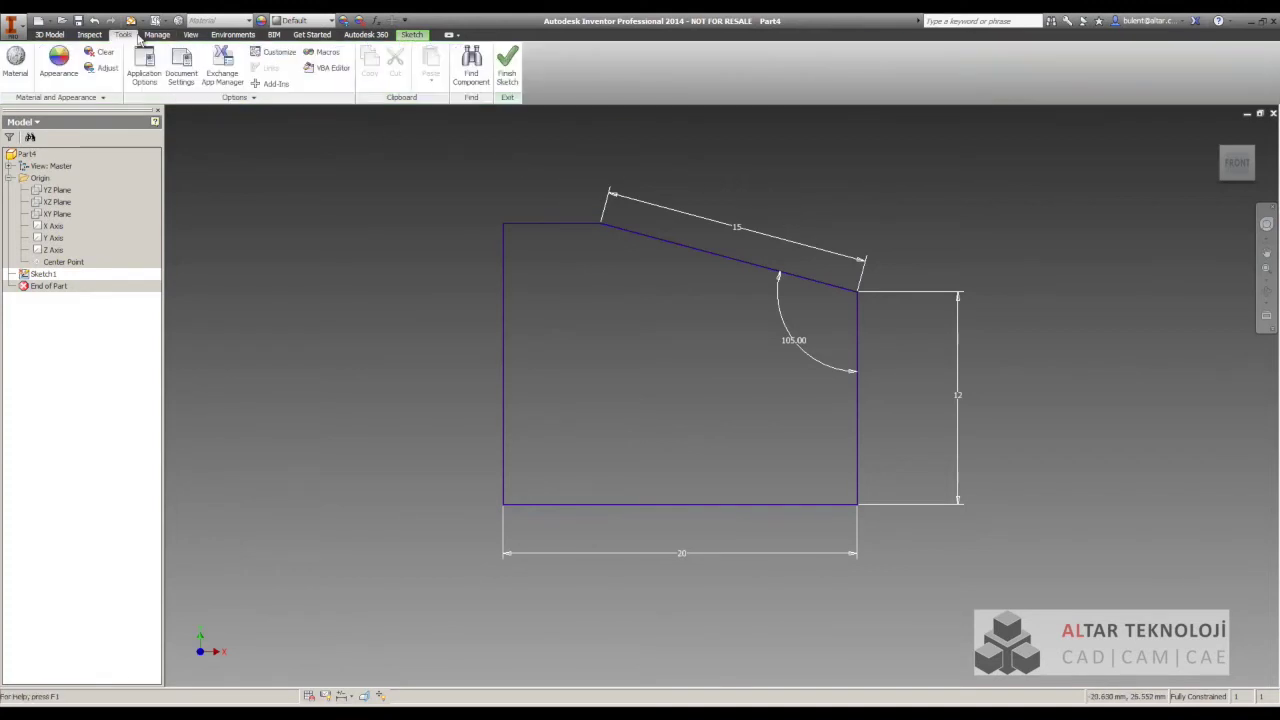
{"action": "left_click", "coordinate": [143, 72]}
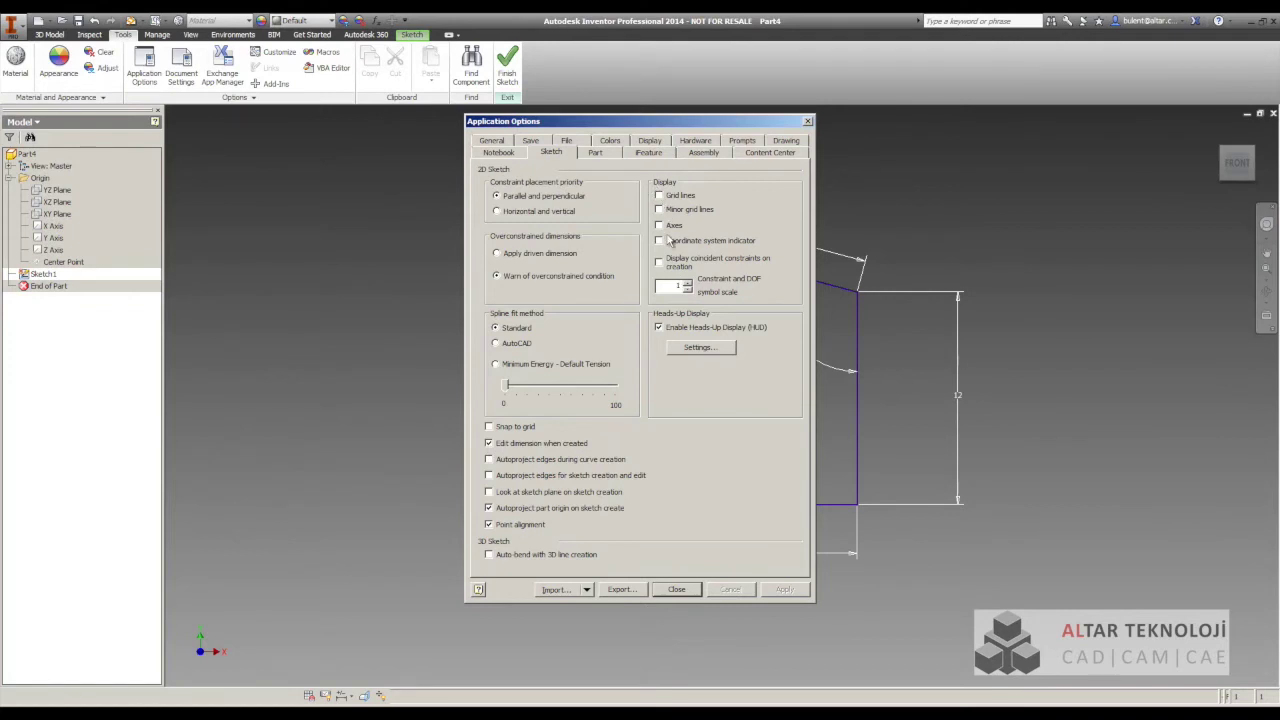
{"action": "left_click", "coordinate": [669, 198]}
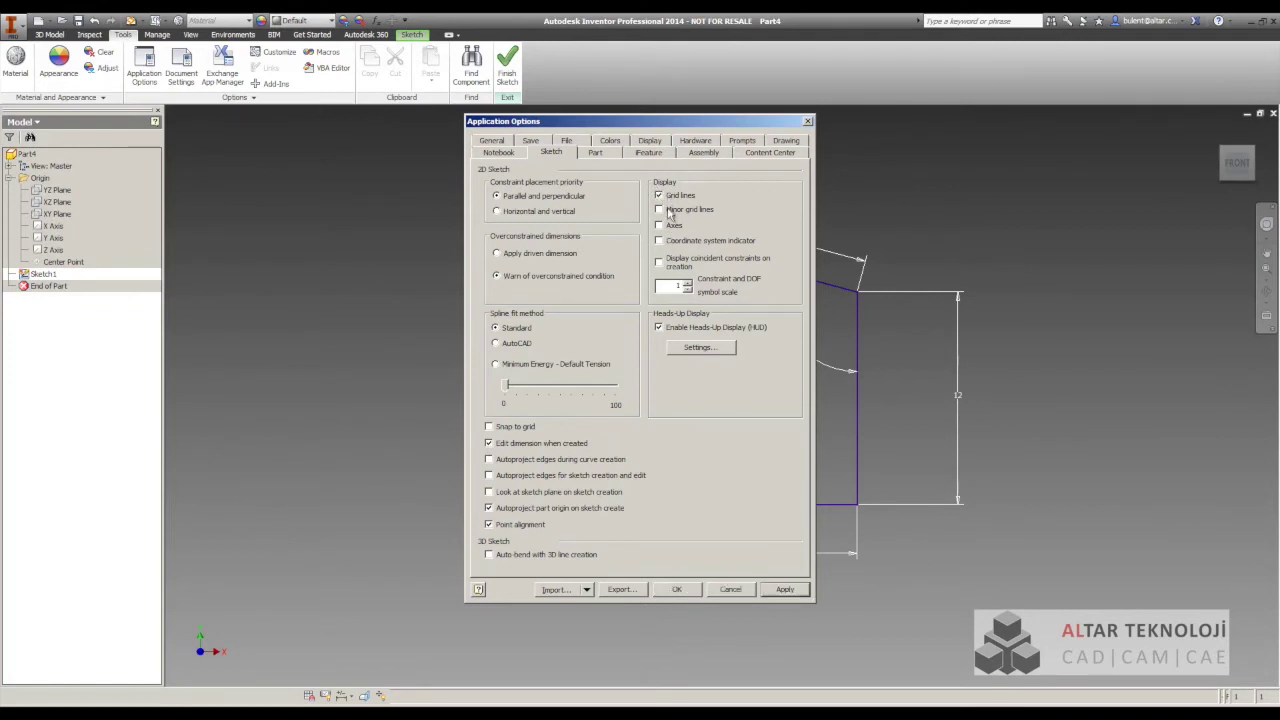
{"action": "left_click", "coordinate": [670, 226]}
{"action": "left_click", "coordinate": [673, 242]}
{"action": "left_click", "coordinate": [658, 241]}
{"action": "left_click", "coordinate": [677, 590]}
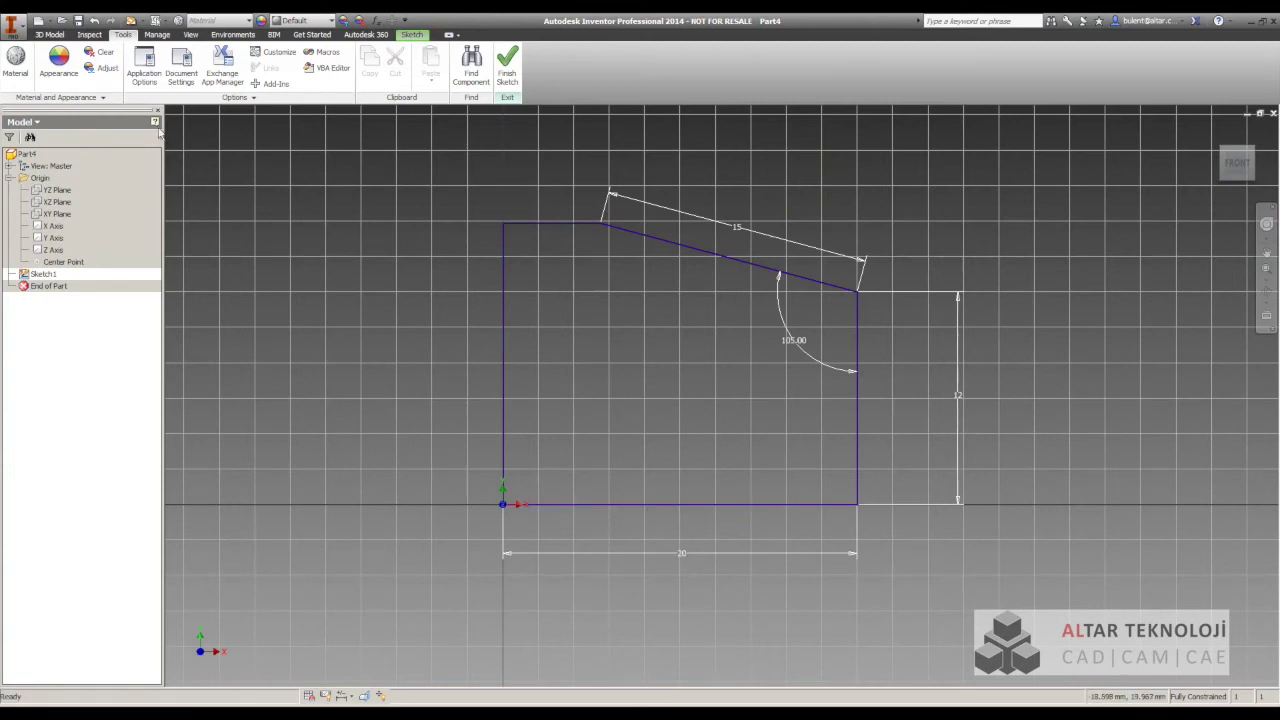
- Uncheck grid lines, minor grid lines, axes and coordinate system indicator in Application Options
{"action": "left_click", "coordinate": [145, 80]}
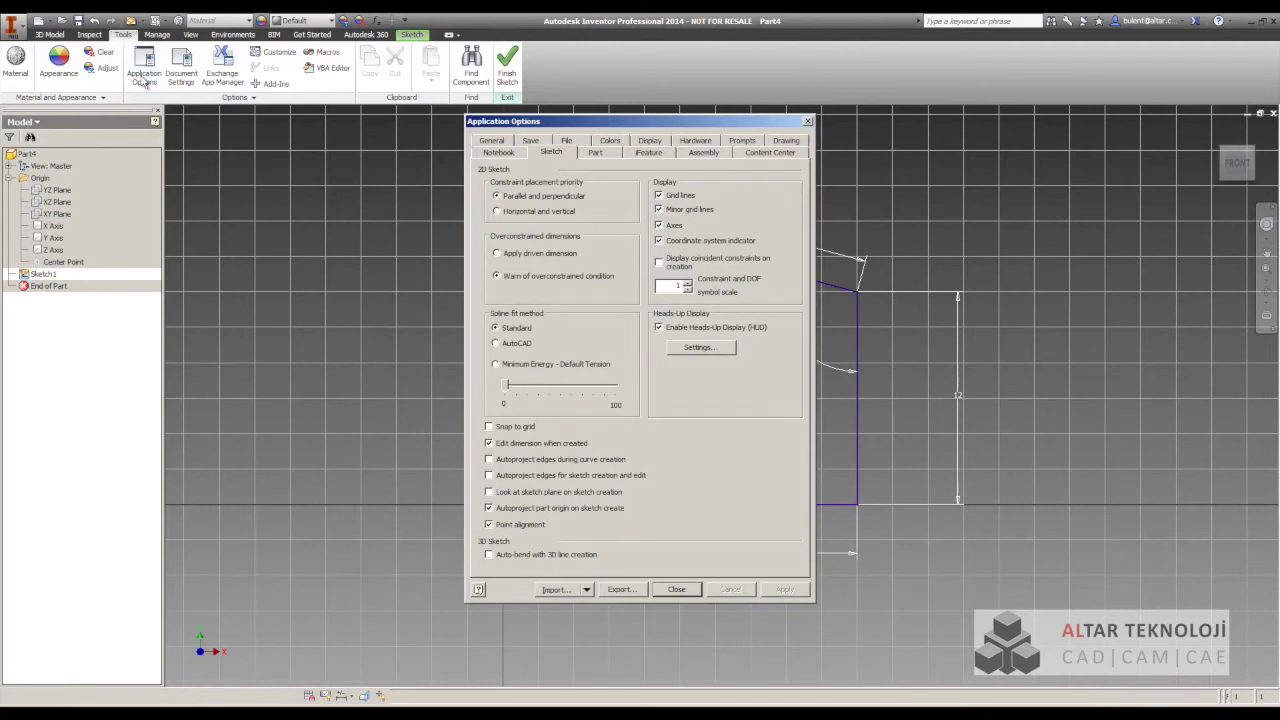
{"action": "left_click", "coordinate": [659, 196]}
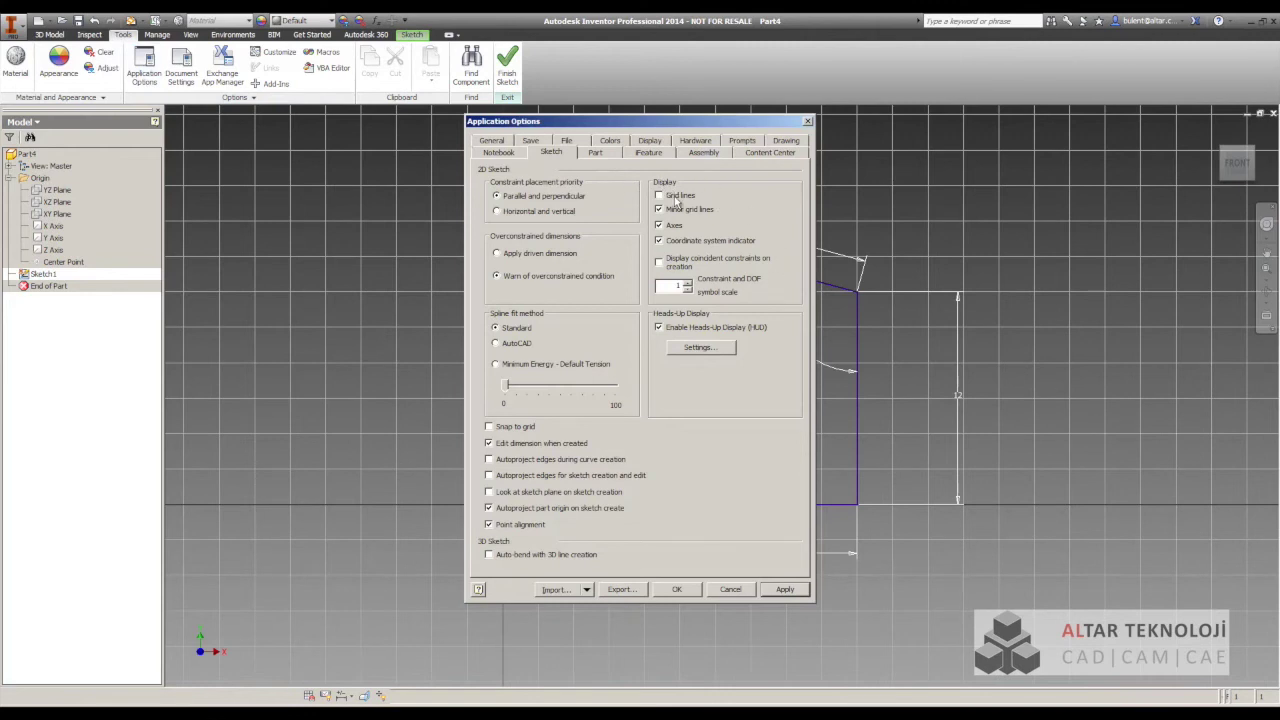
{"action": "left_click", "coordinate": [687, 211]}
{"action": "left_click", "coordinate": [710, 242]}
{"action": "left_click_drag", "start_coordinate": [701, 127], "coordinate": [979, 193]}
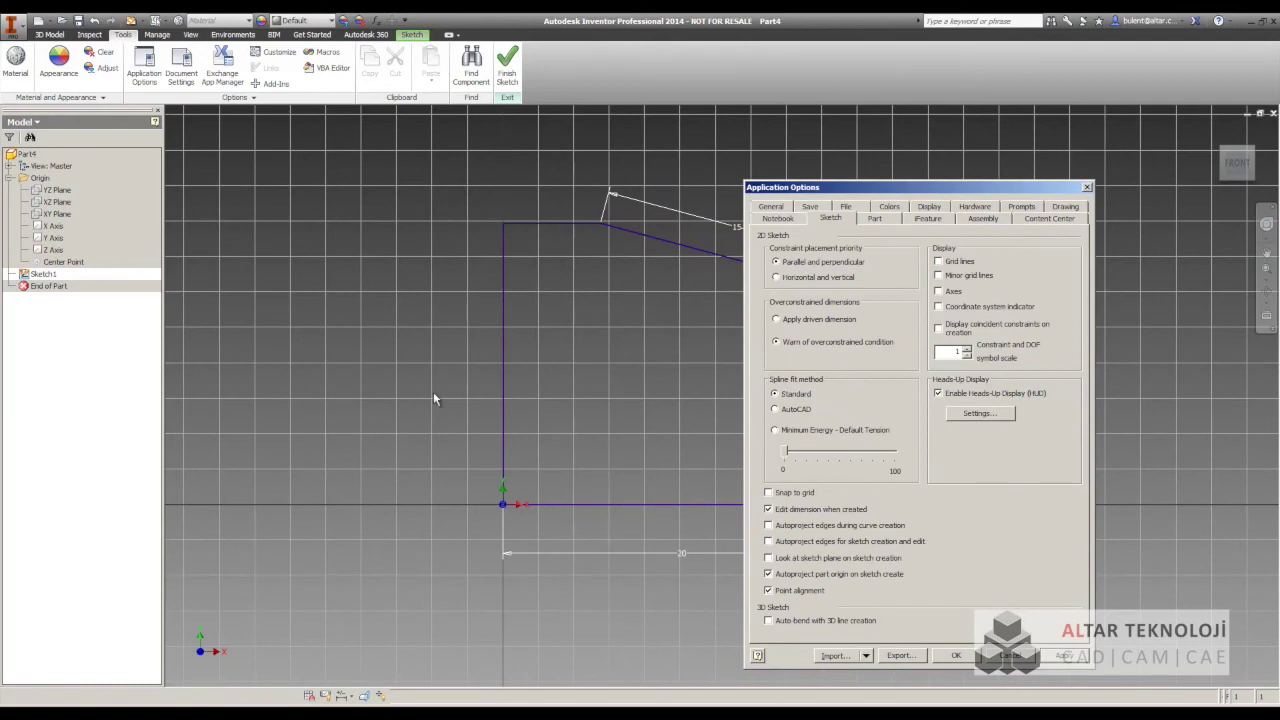
{"action": "left_click", "coordinate": [955, 656]}
{"action": "mouse_move", "coordinate": [633, 383]}
{"action": "middle_mouse_down"}
{"action": "mouse_move", "coordinate": [618, 397]}
{"action": "mouse_move", "coordinate": [638, 380]}
{"action": "middle_mouse_up"}
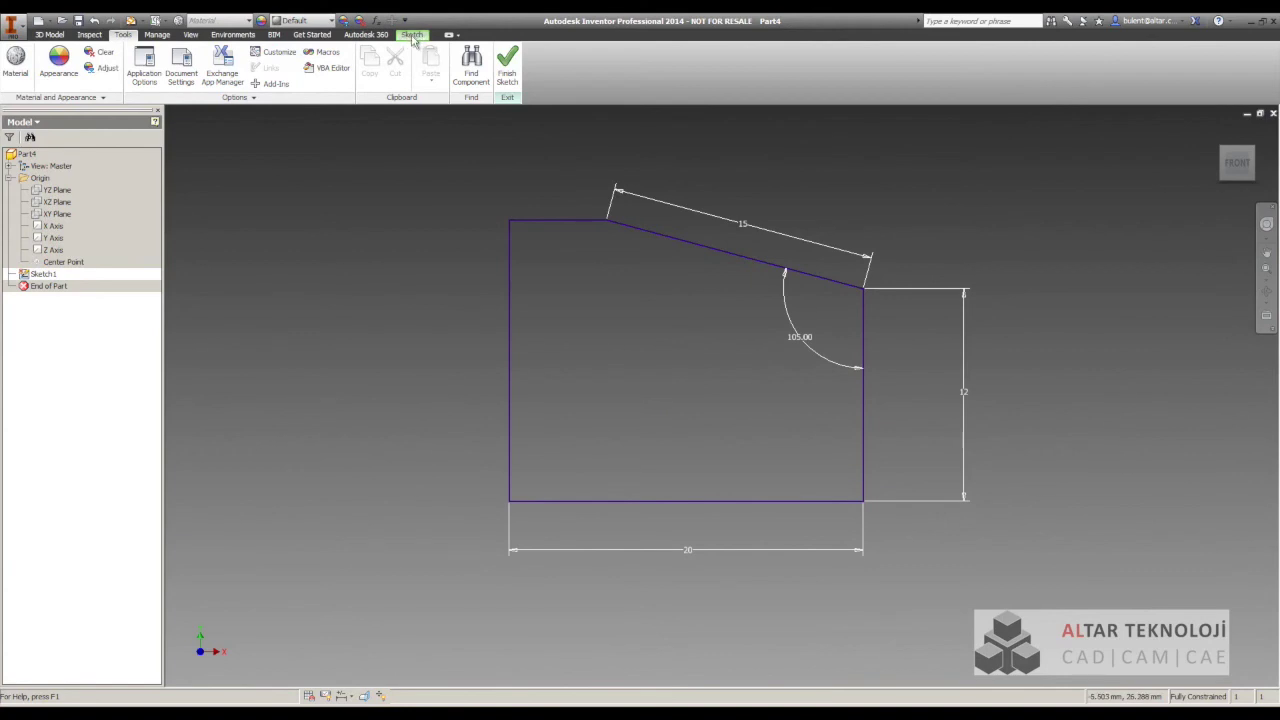
- Switch to the Sketch tab and crossing-window select the whole profile with its dimensions
{"action": "left_click", "coordinate": [412, 35]}
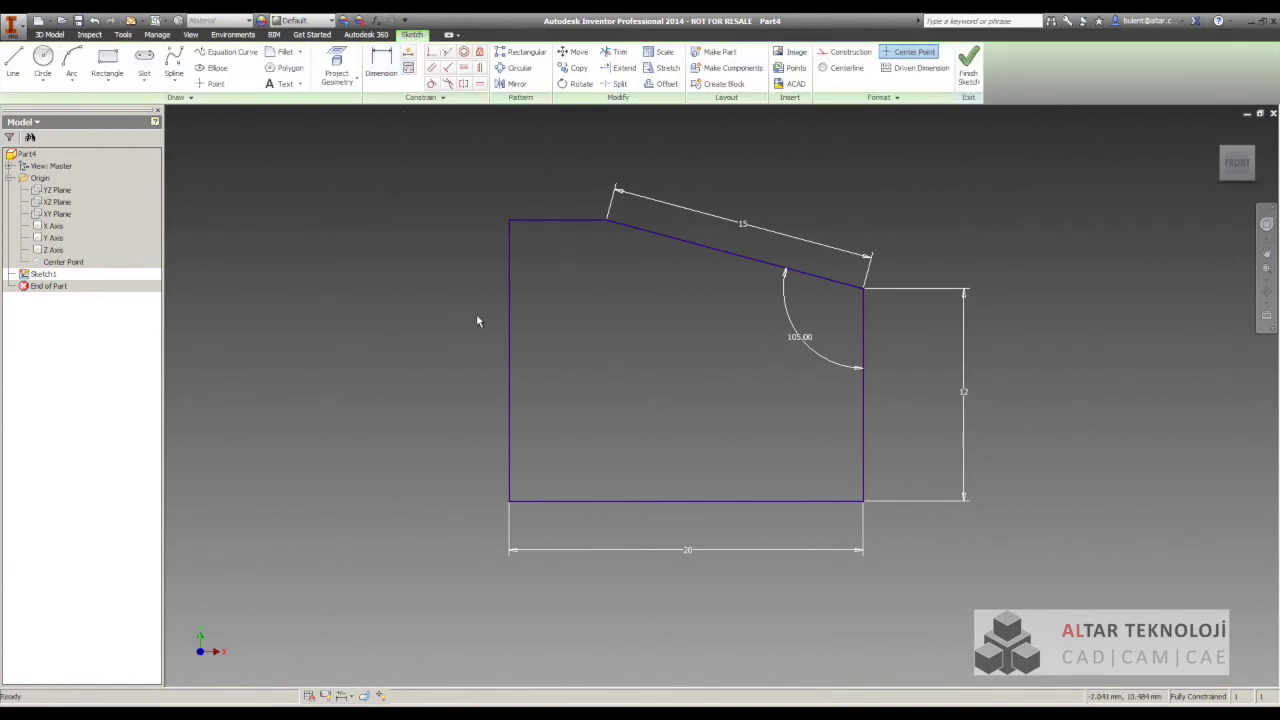
{"action": "middle_click_drag", "start_coordinate": [477, 321], "coordinate": [286, 366]}
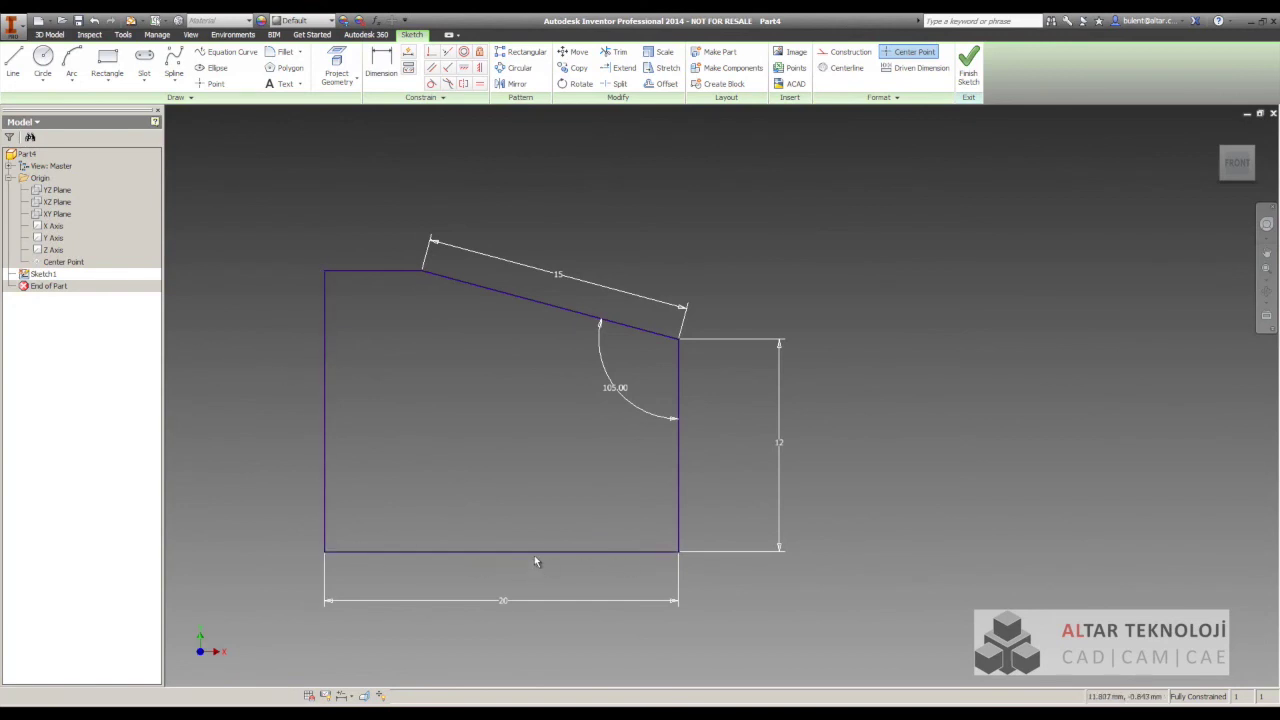
{"action": "middle_click_drag", "start_coordinate": [461, 391], "coordinate": [621, 379]}
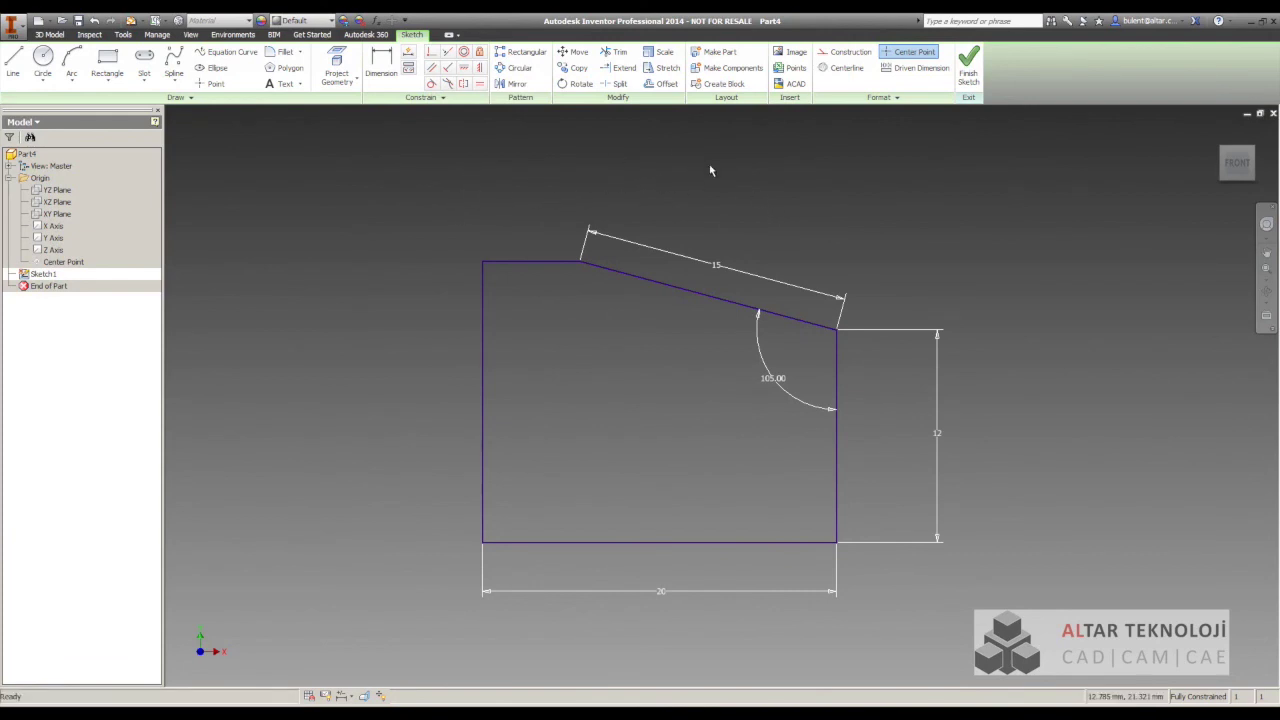
{"action": "middle_click_drag", "start_coordinate": [749, 214], "coordinate": [767, 186]}
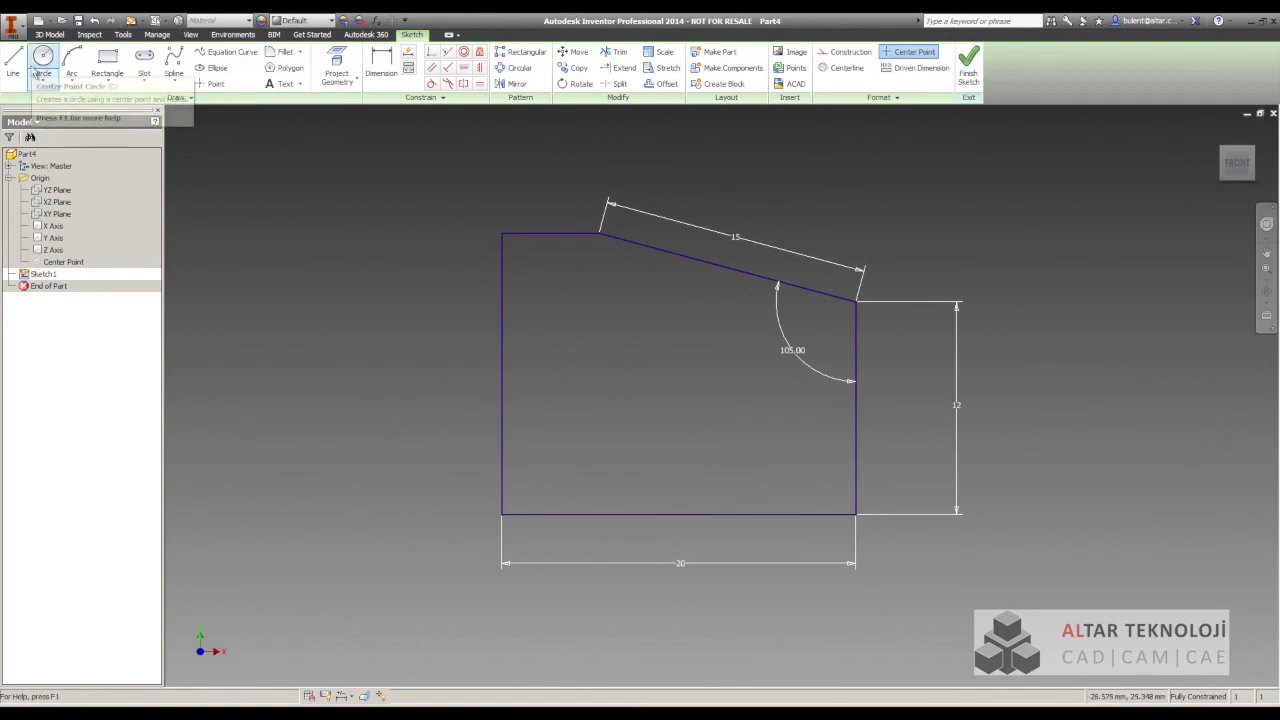
{"action": "left_click_drag", "start_coordinate": [1082, 144], "coordinate": [625, 625]}
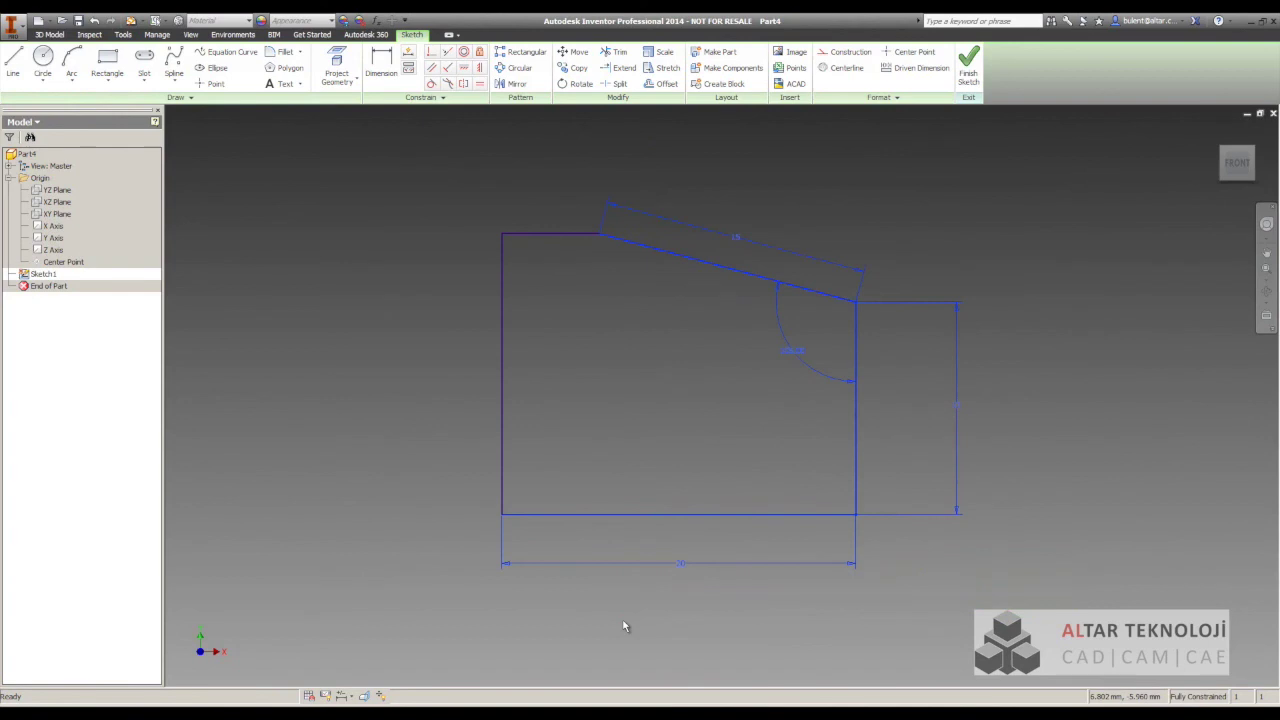
{"action": "left_click", "coordinate": [893, 571]}
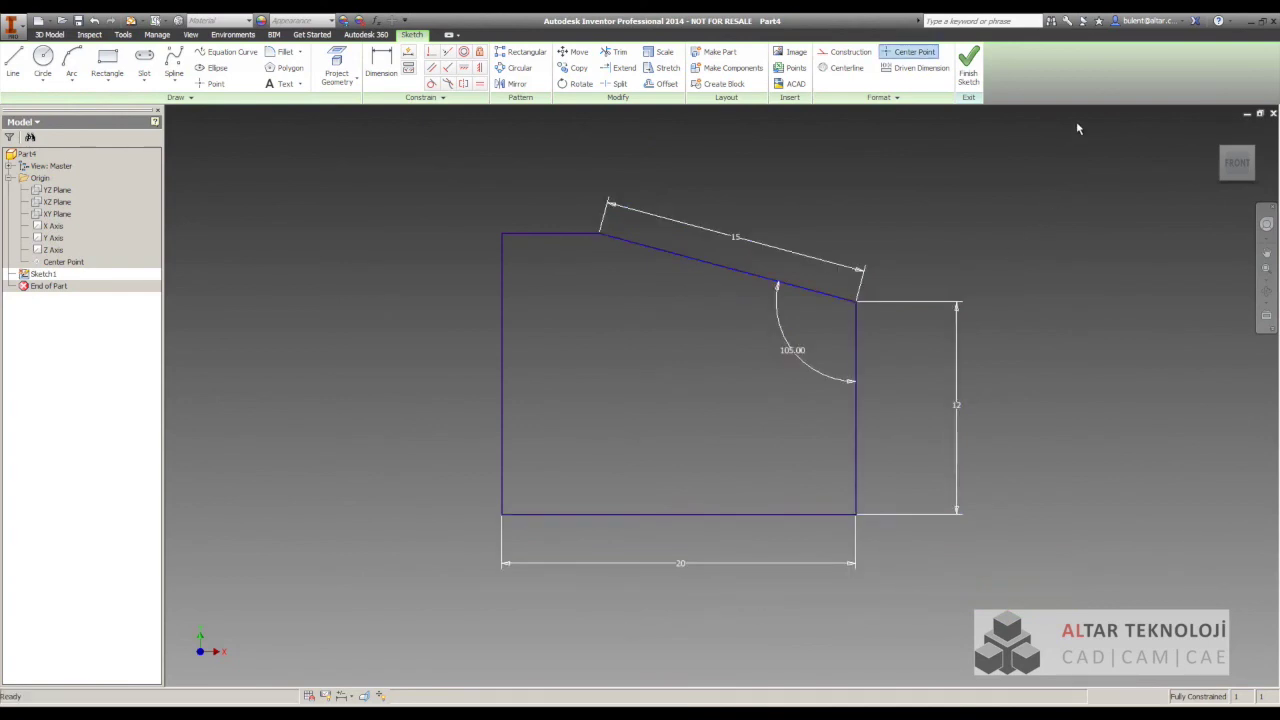
{"action": "left_click_drag", "start_coordinate": [1077, 130], "coordinate": [382, 626]}
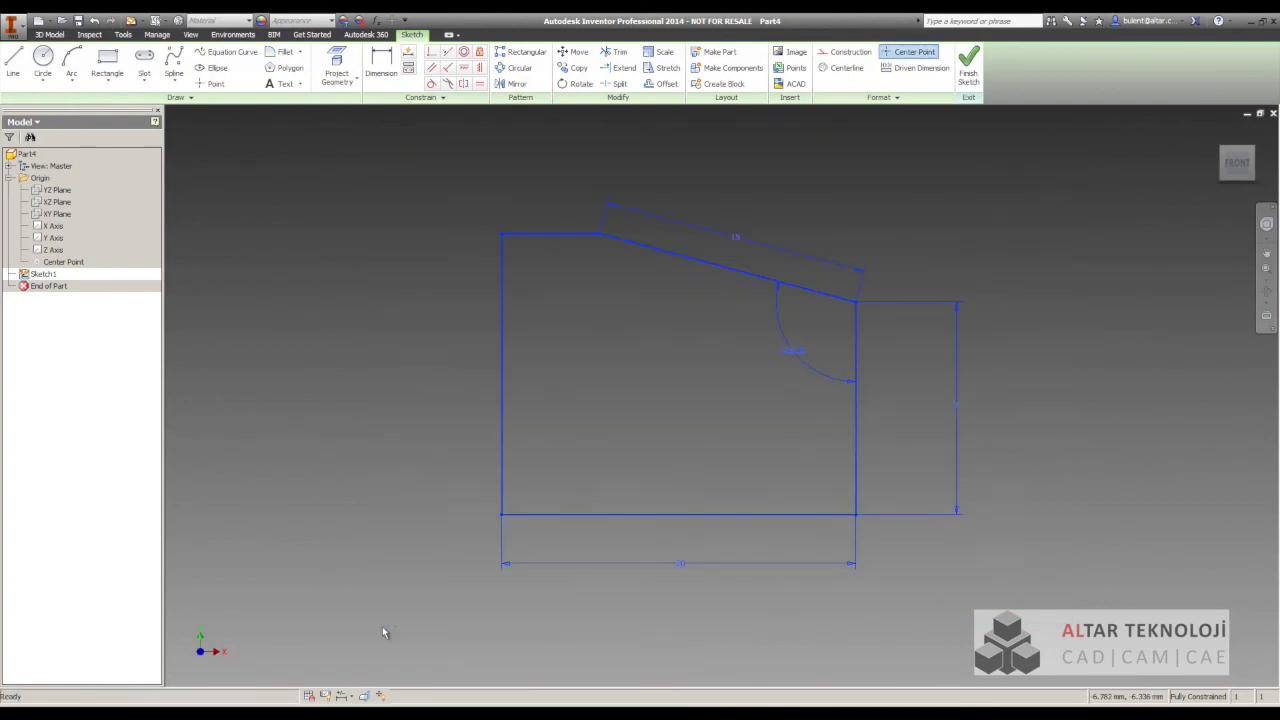